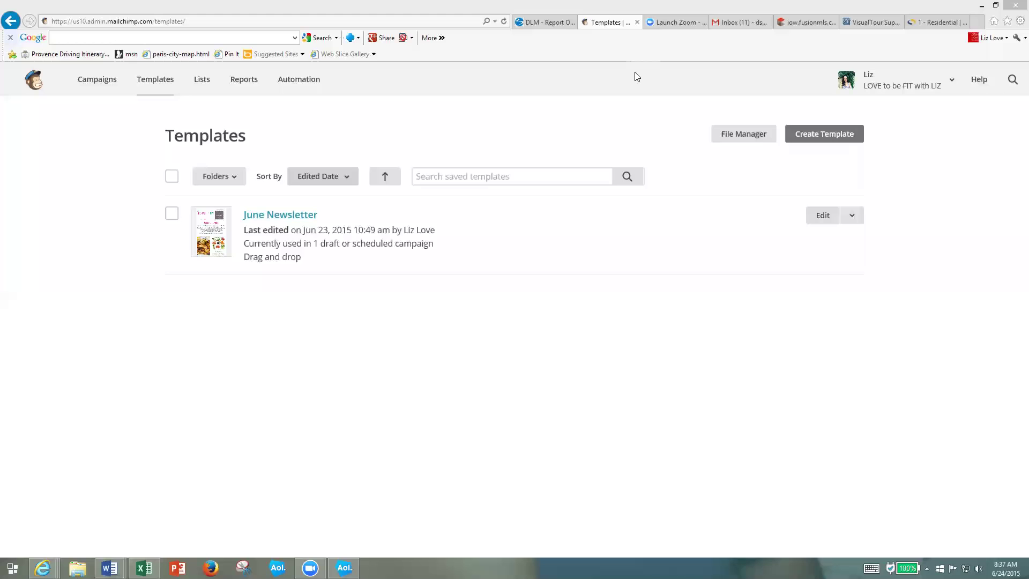
- Select the June Newsletter template on the Templates page and show its Edit dropdown actions
left_click(156, 77)
left_click(172, 214)
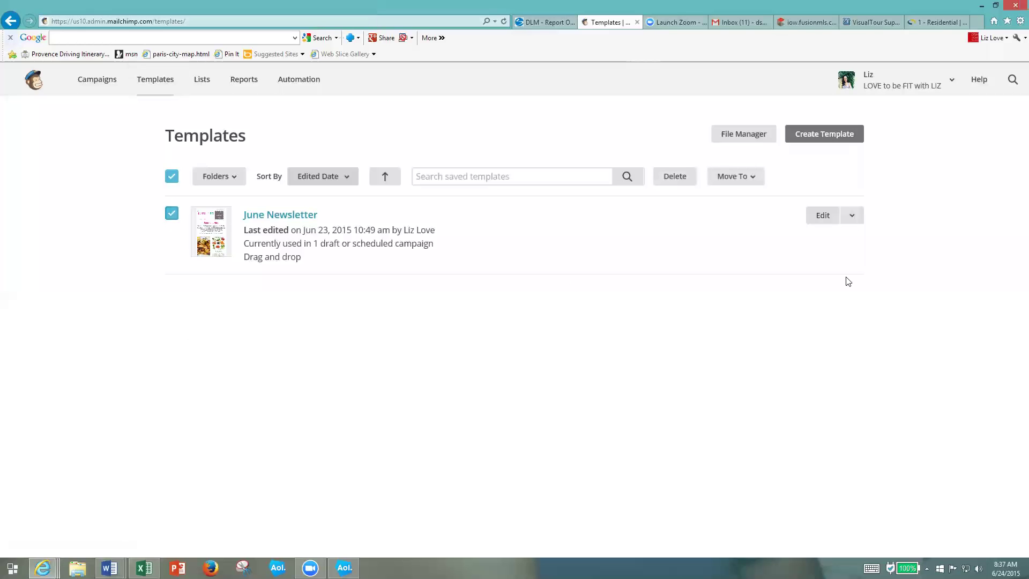
left_click(851, 215)
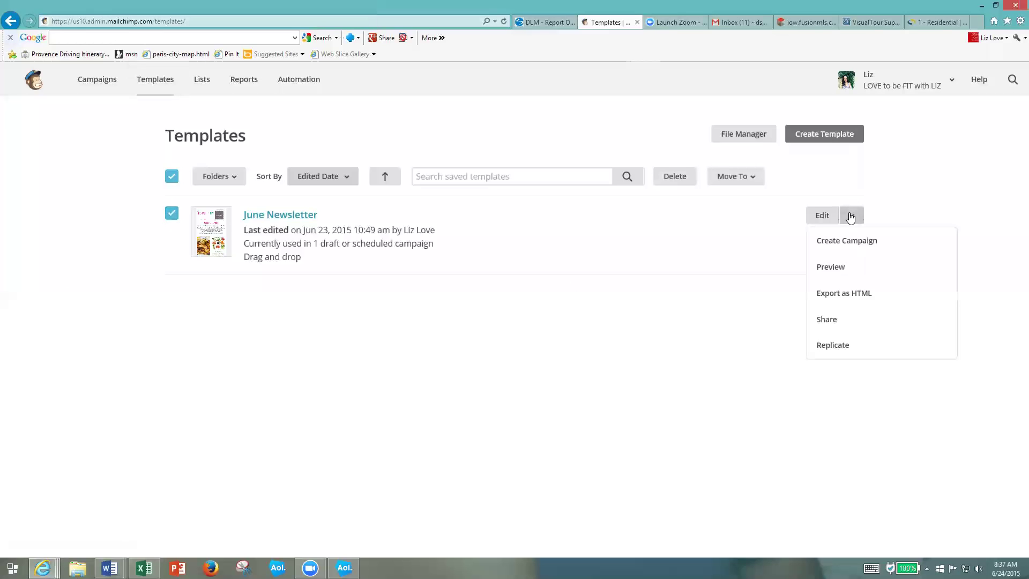
- Create a campaign from the June Newsletter template, sending to the entire 107-recipient list
left_click(866, 246)
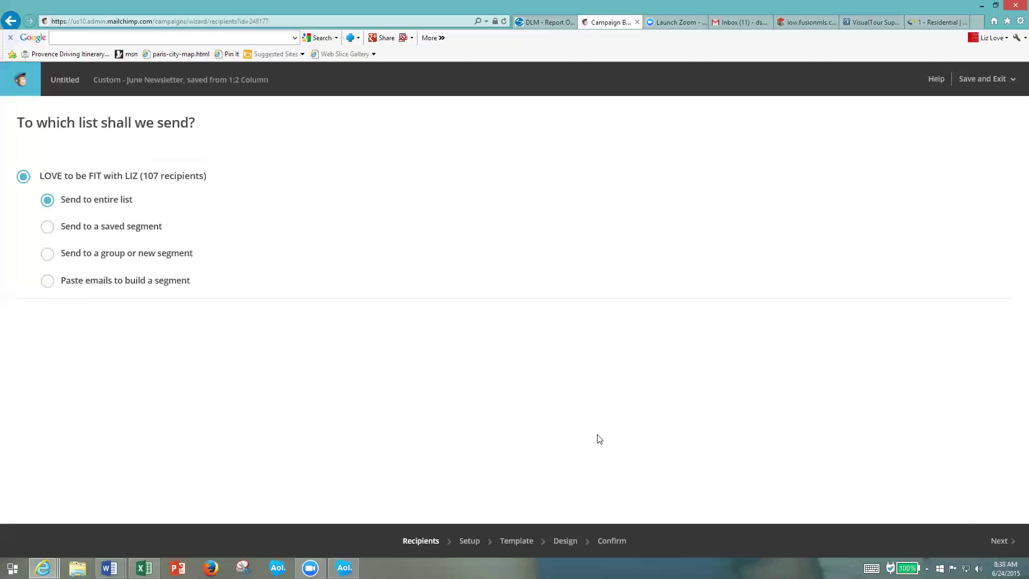
left_click(1012, 540)
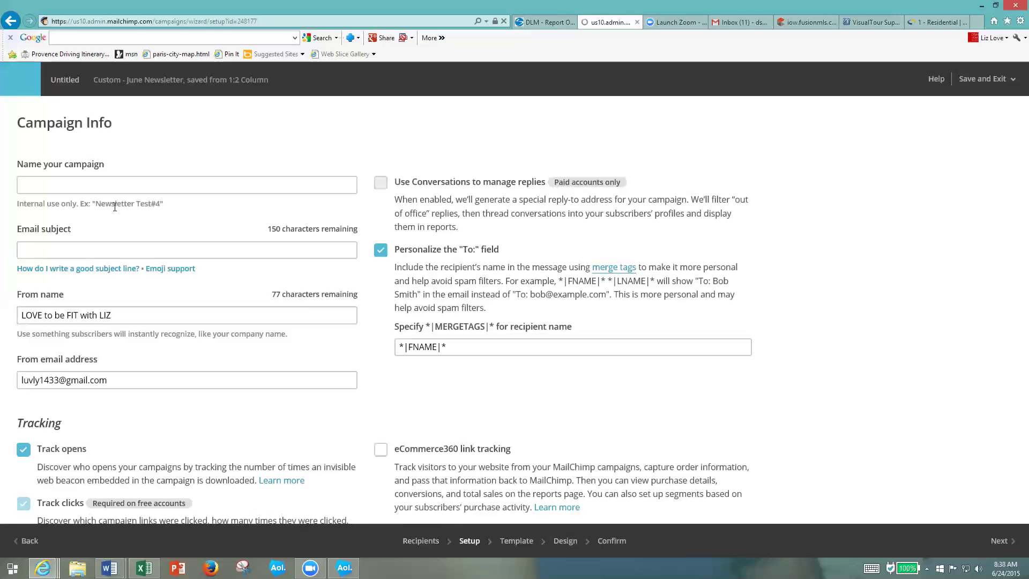
- Name the campaign 'June Newsletter' with subject 'Staying FIT Throughout the Summer'
left_click(126, 187)
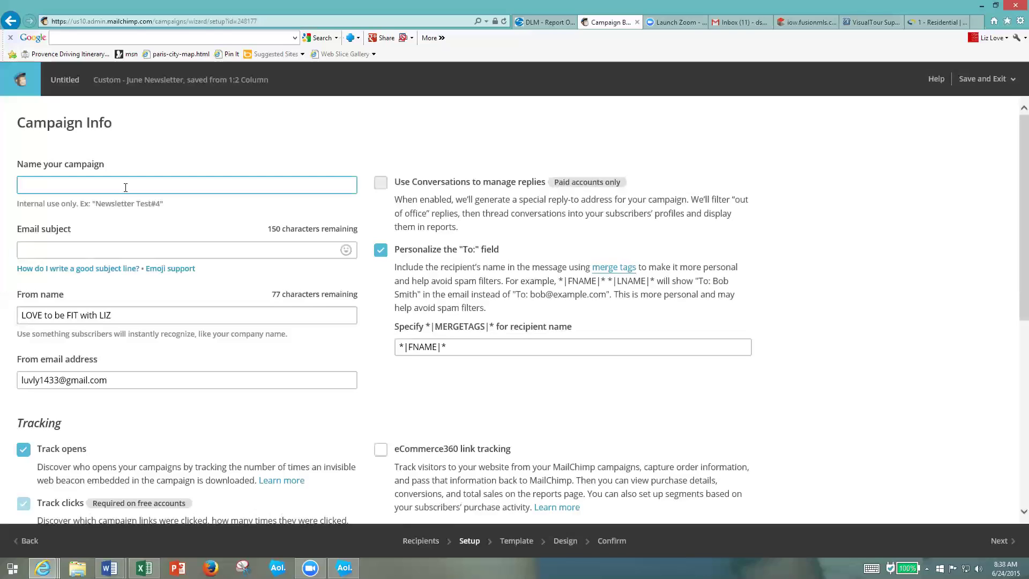
type("June Newsletter")
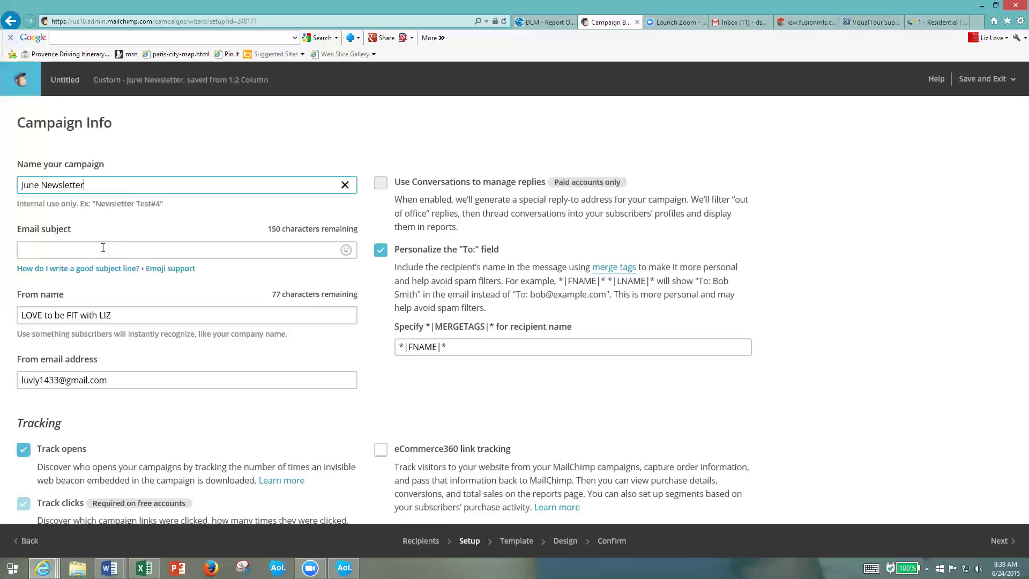
left_click(104, 245)
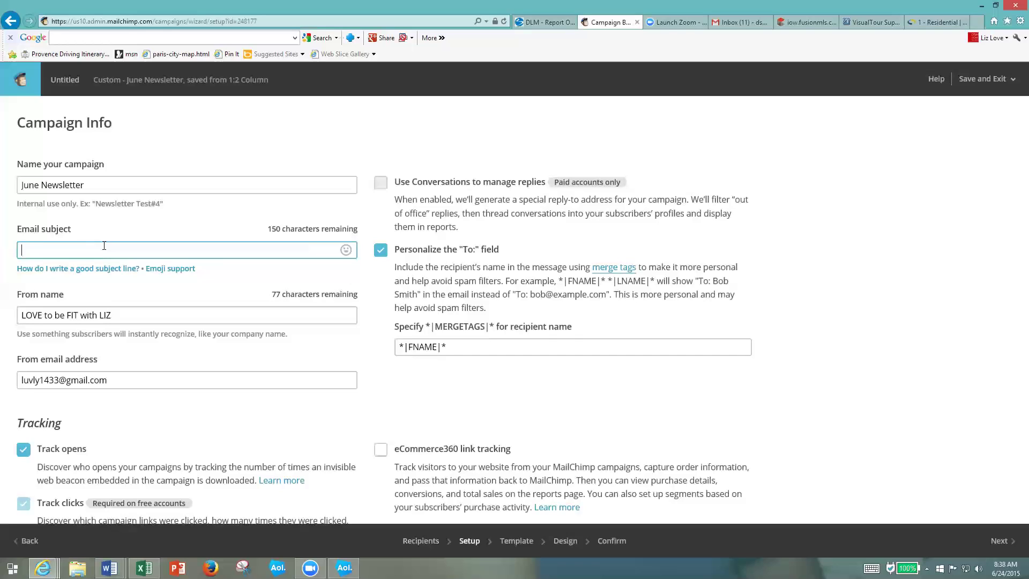
type("Staying FIT Throughout the Summer")
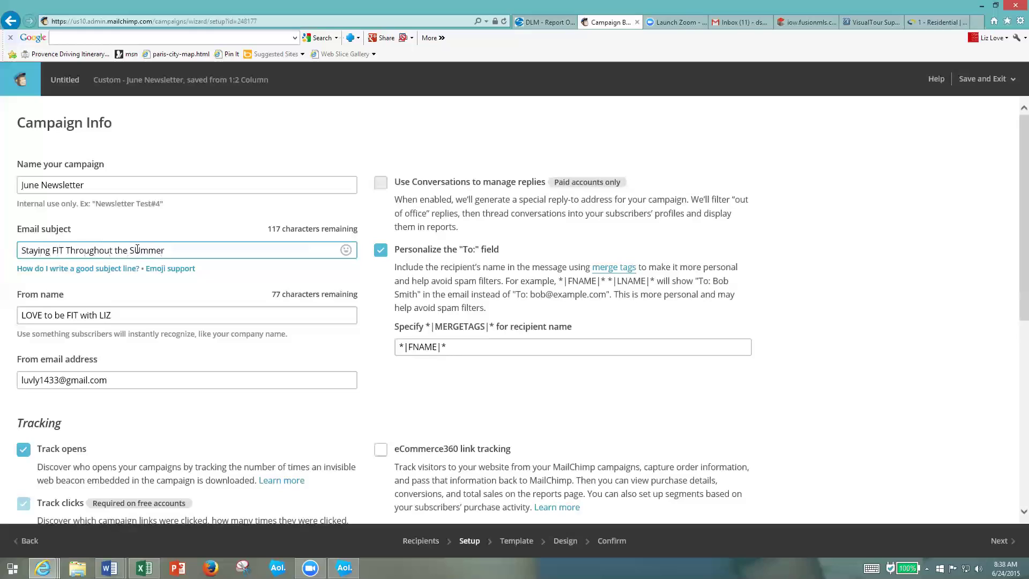
- Keep the sender name and replace the From email with the newsletter's Gmail address
left_click(138, 249)
triple_click(133, 314)
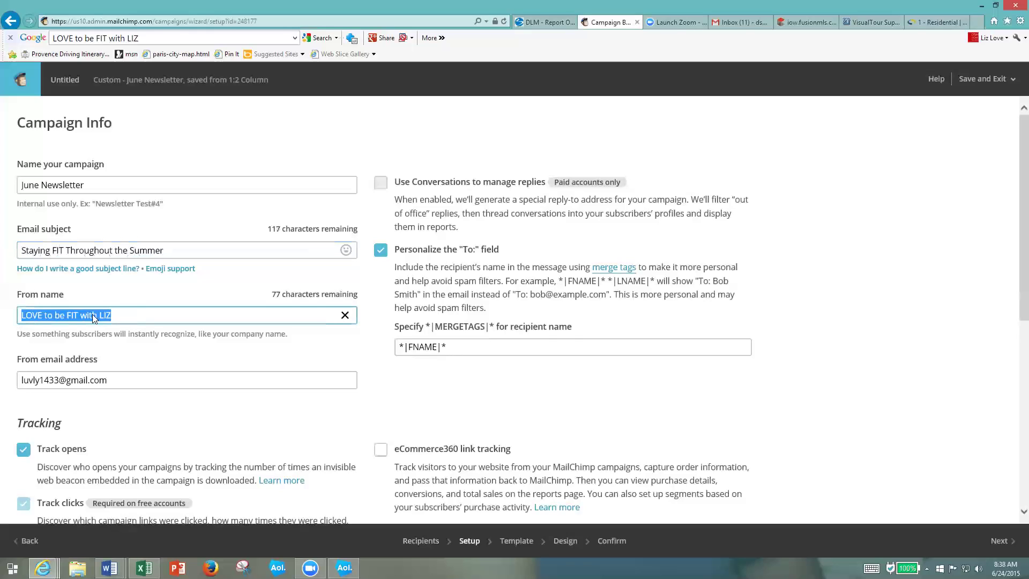
left_click(115, 313)
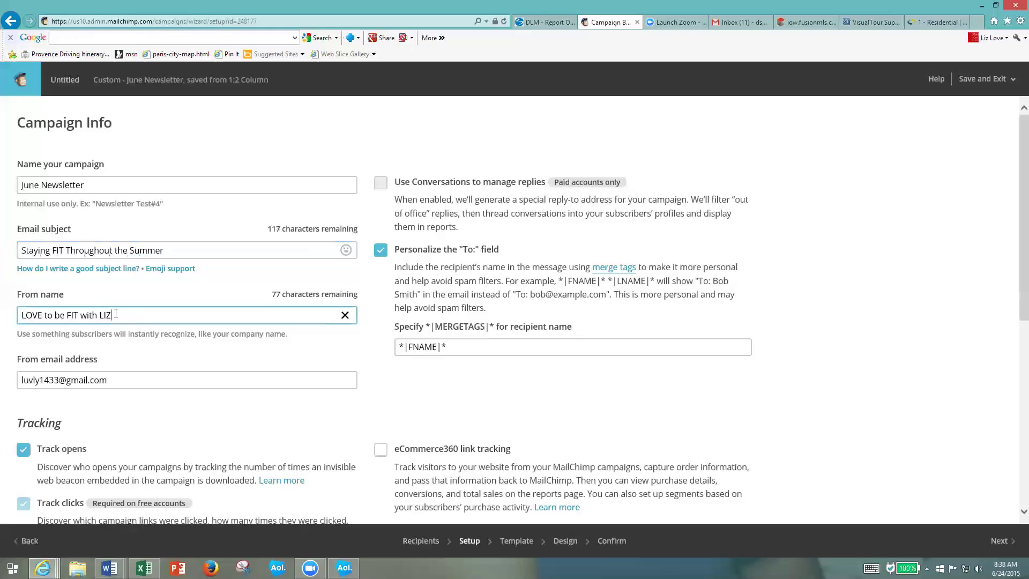
left_click_drag(119, 381, 11, 382)
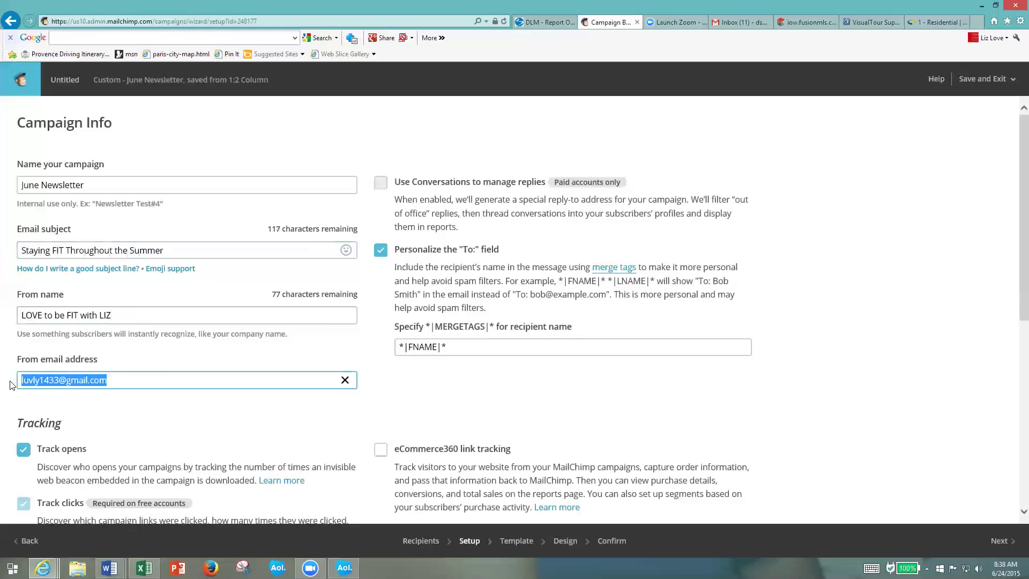
key("ctrl+c")
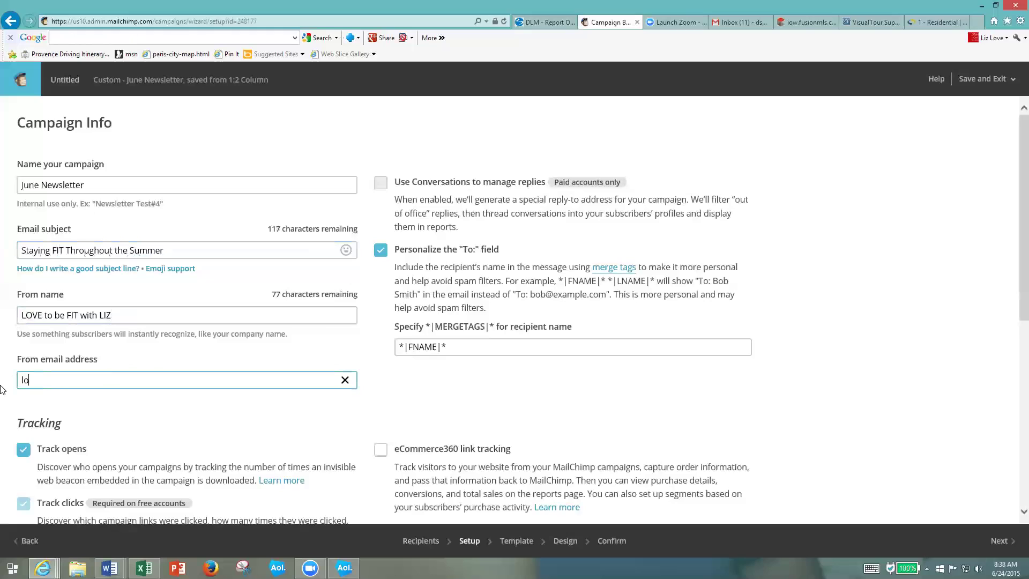
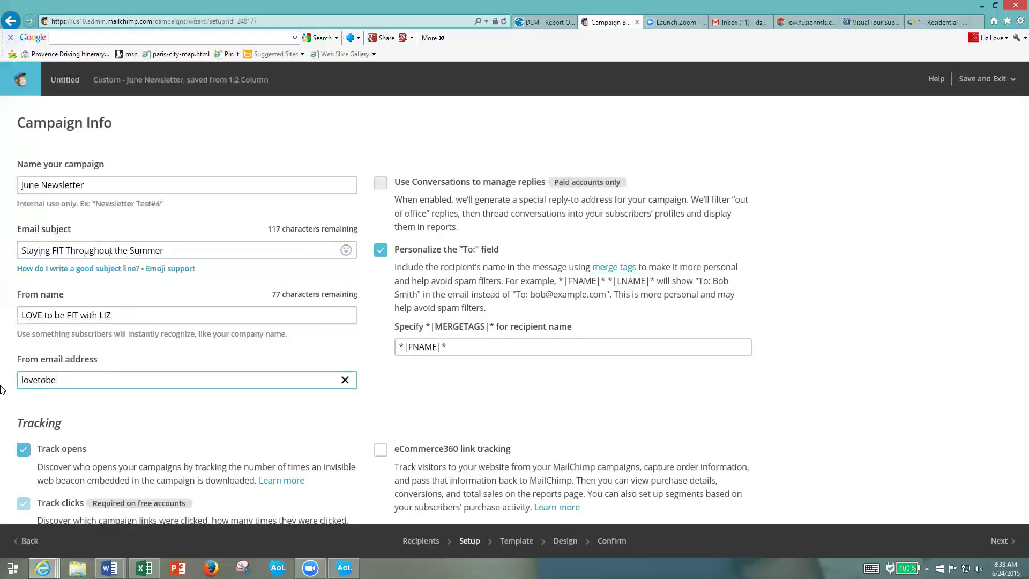
- Scroll down and continue to the Design step
scroll(754, 319, "down", 3)
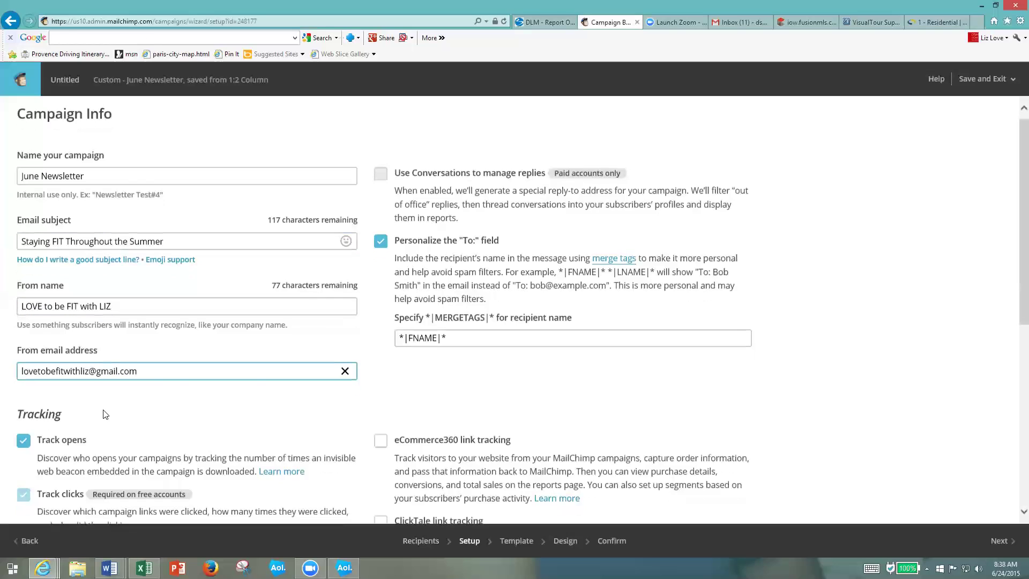
scroll(755, 319, "down", 3)
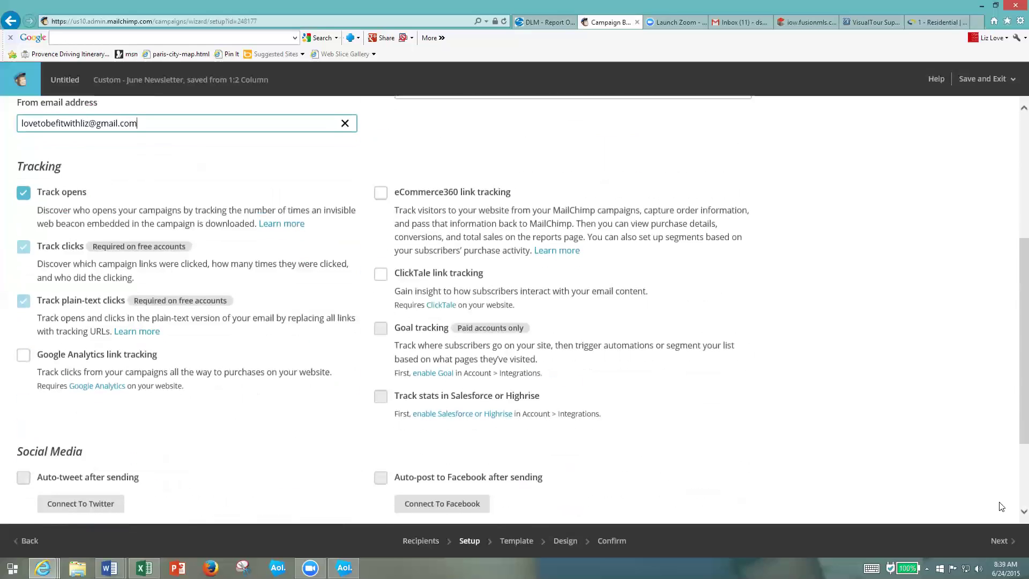
left_click(998, 544)
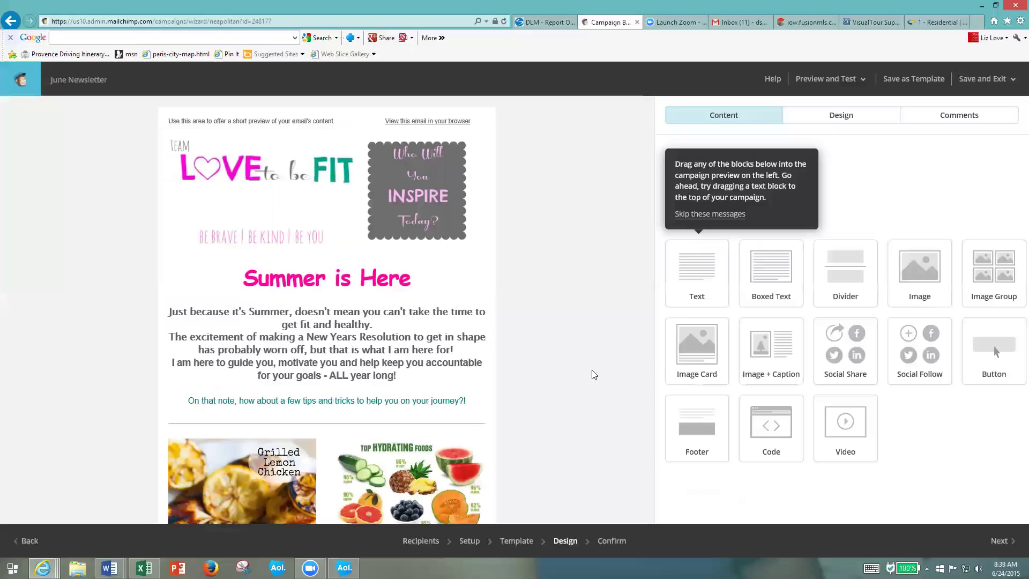
mouse_move(376, 173)
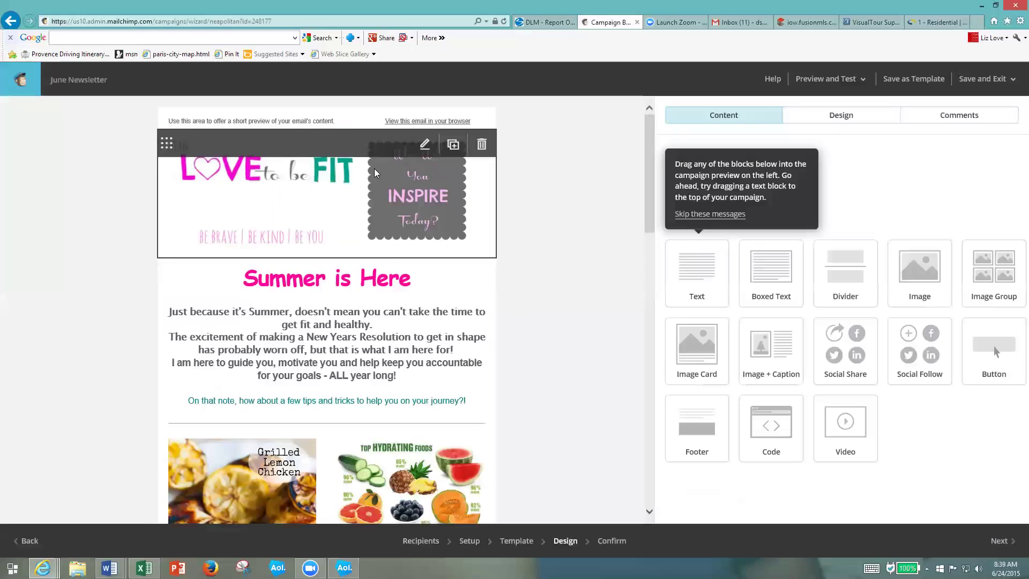
left_click(423, 147)
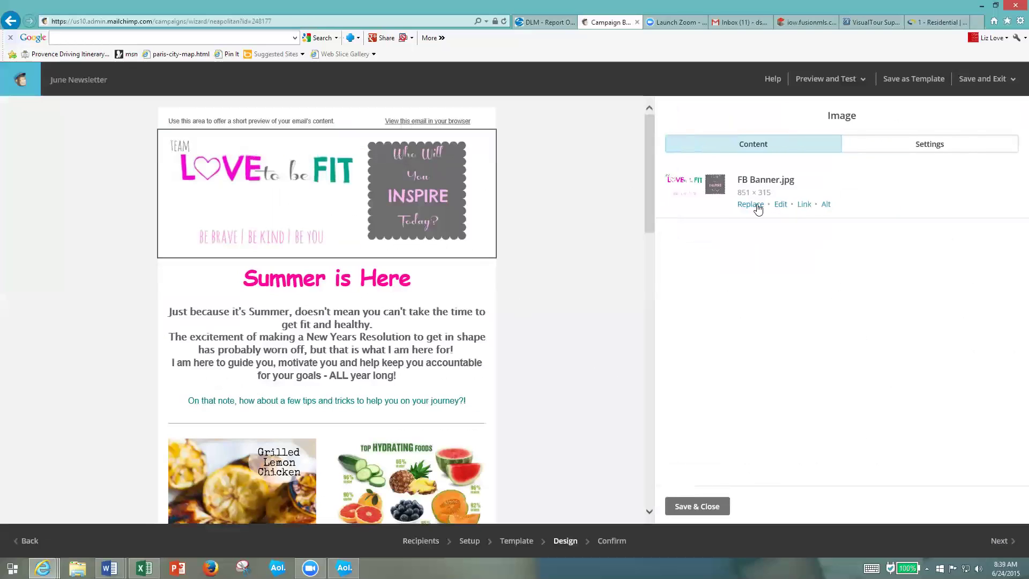
left_click(750, 205)
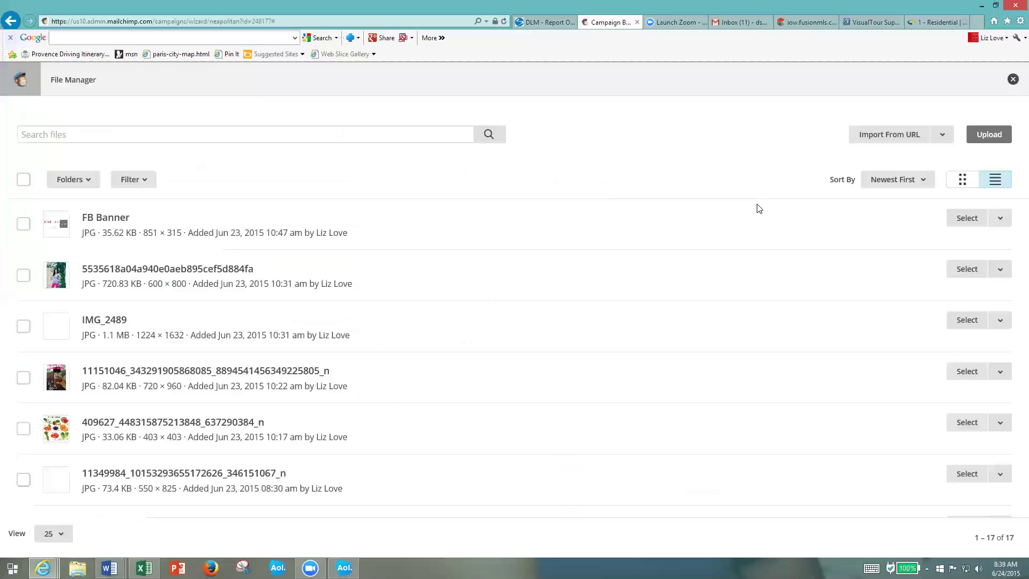
scroll(576, 329, "down", 2)
scroll(577, 329, "down", 2)
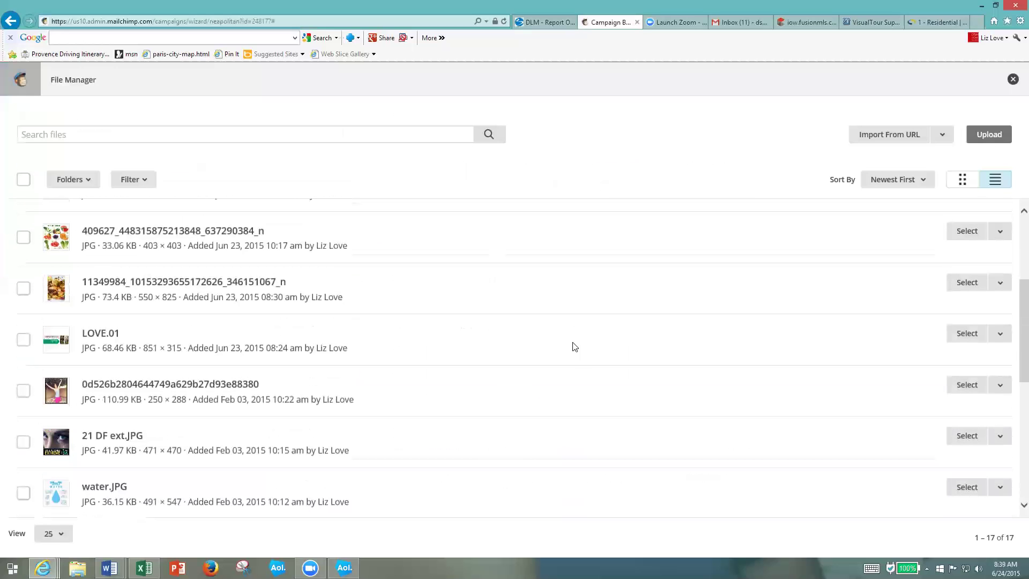
left_click(967, 333)
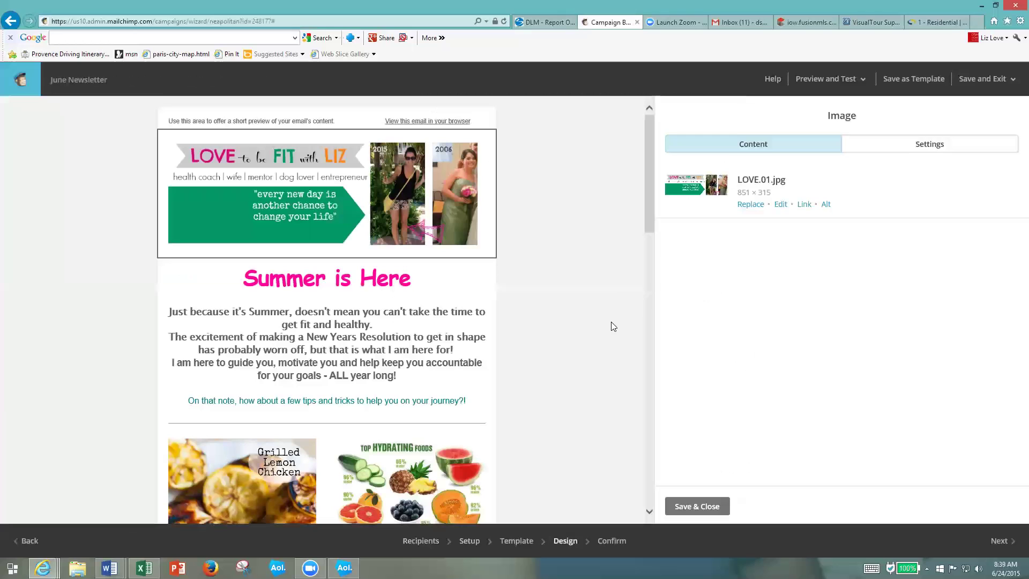
scroll(620, 315, "down", 2)
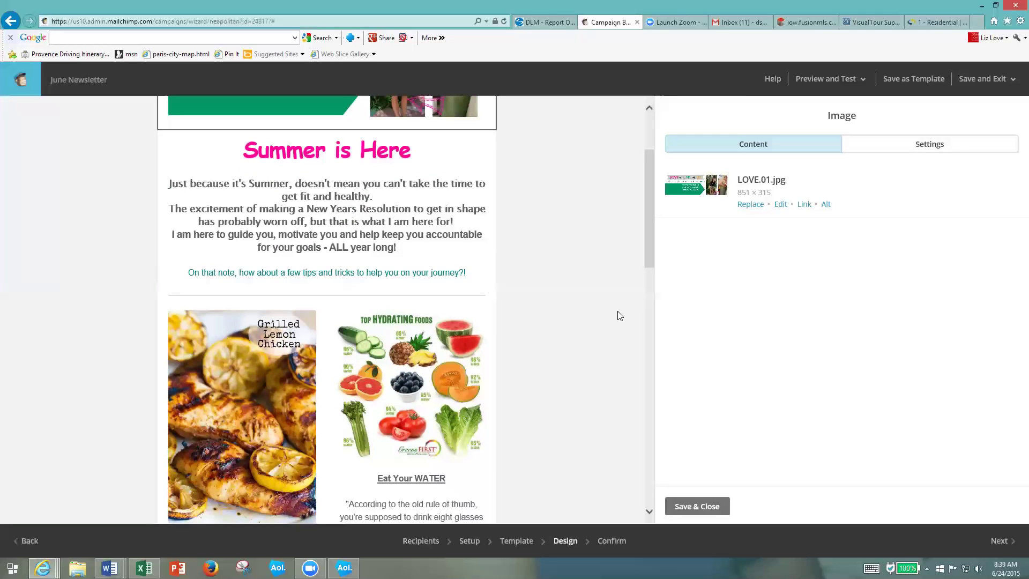
scroll(620, 315, "down", 2)
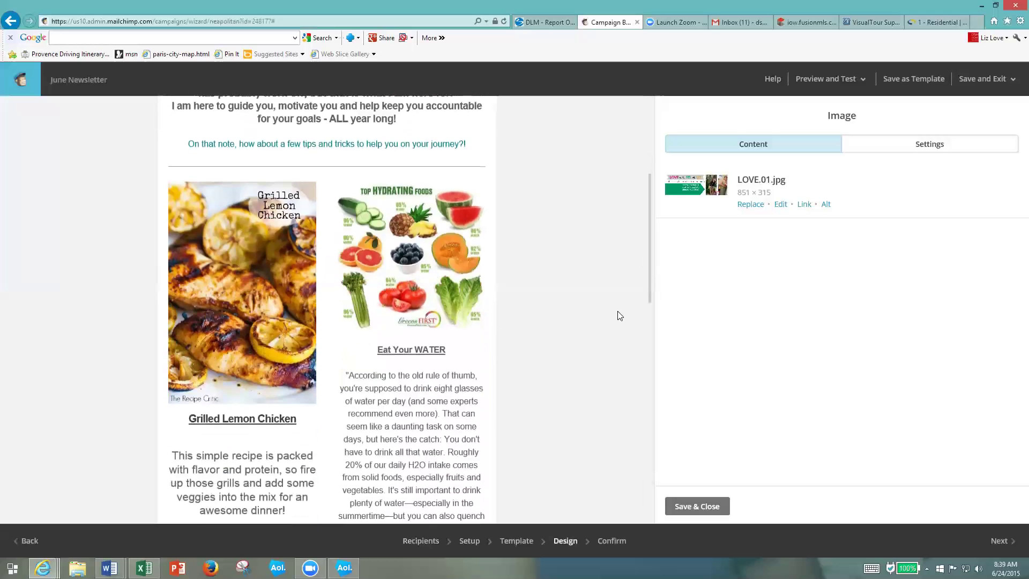
scroll(620, 316, "down", 2)
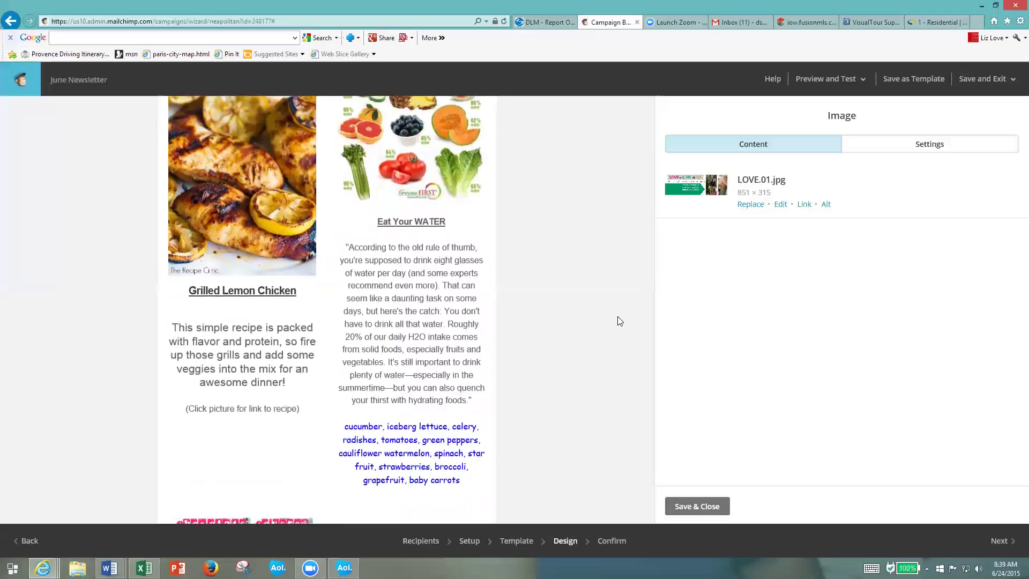
scroll(620, 321, "down", 5)
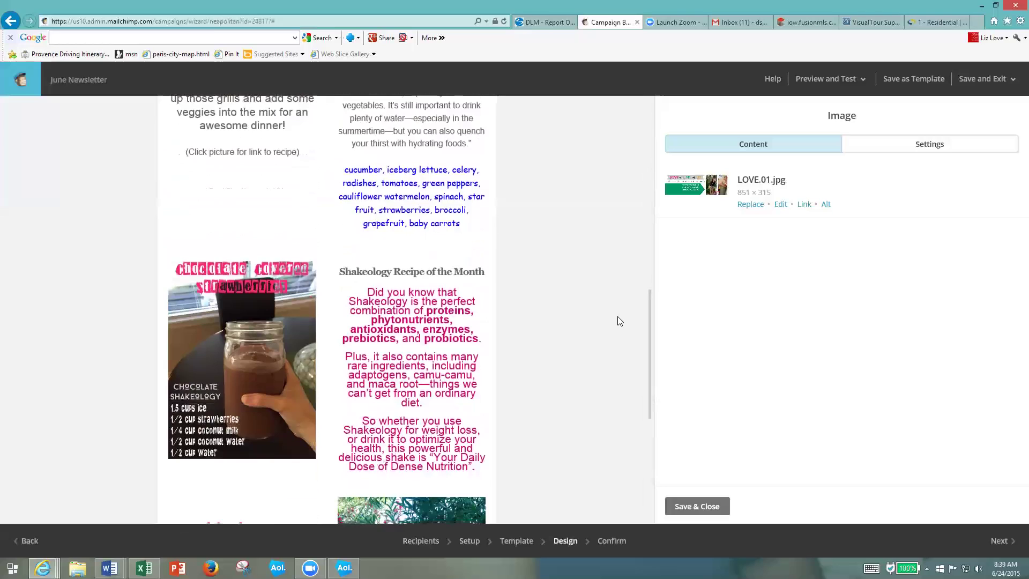
scroll(617, 320, "down", 4)
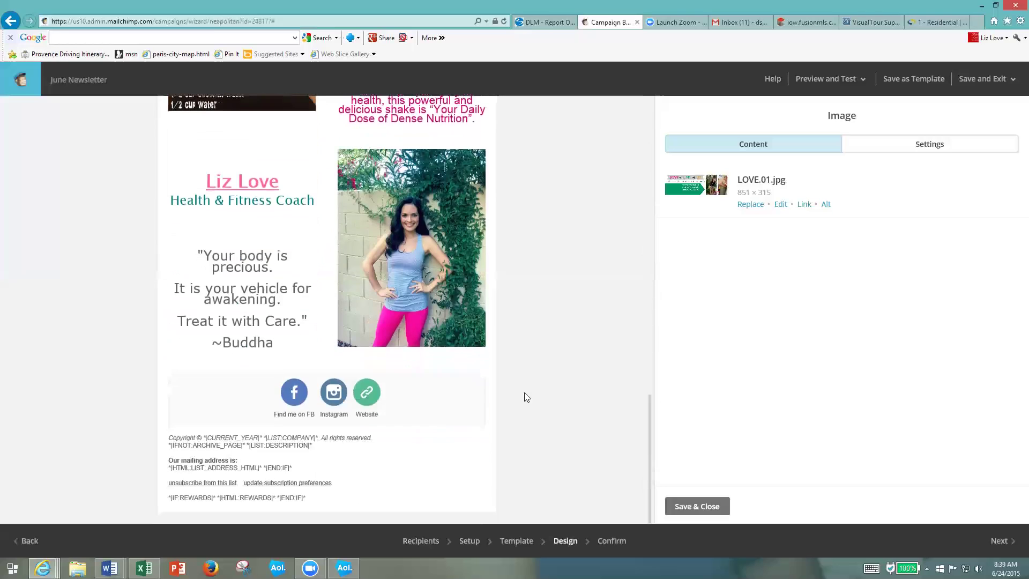
- Save the header image, then return to resolve the flagged Default Header Content
left_click(701, 505)
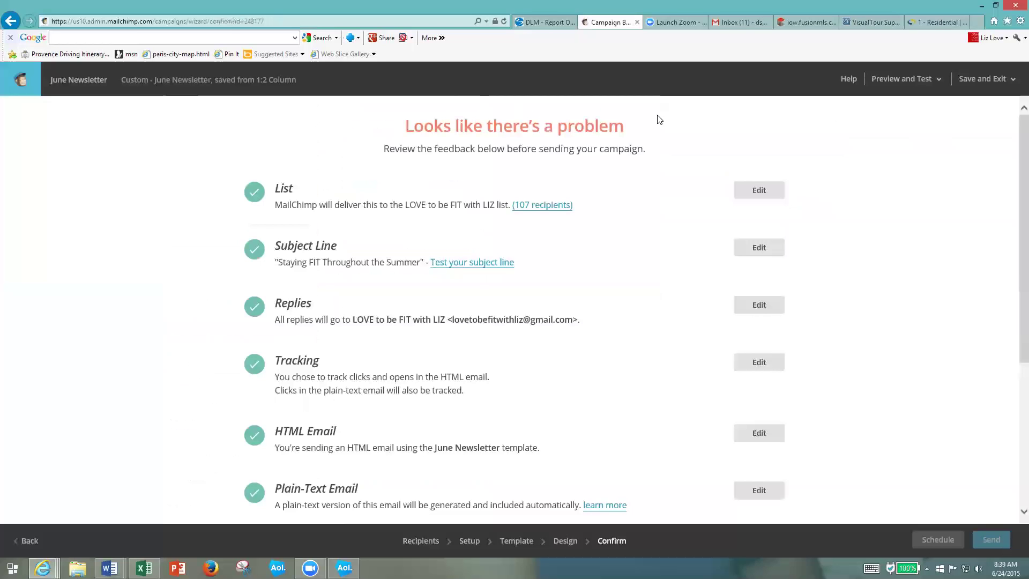
scroll(621, 311, "down", 2)
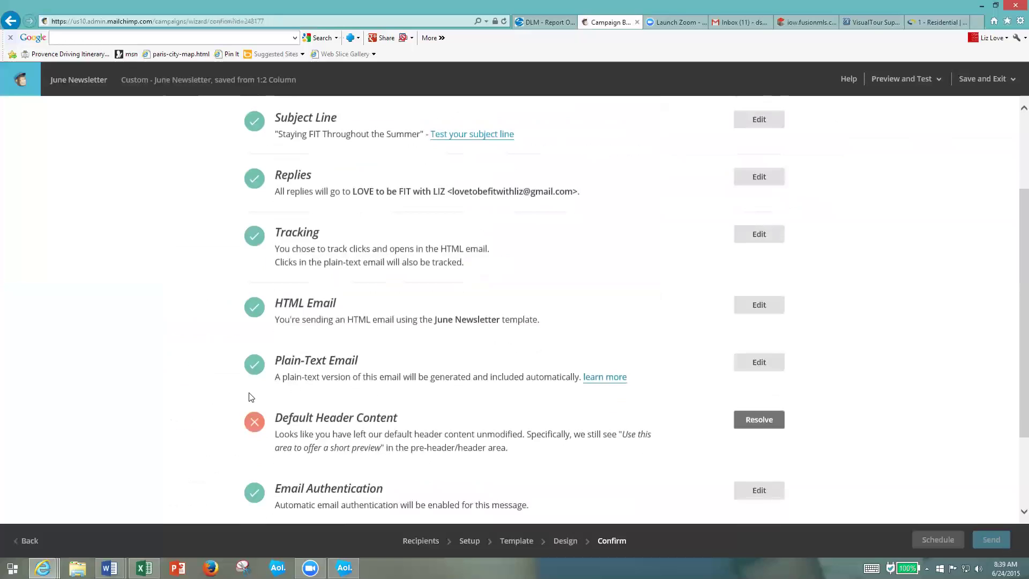
left_click(755, 426)
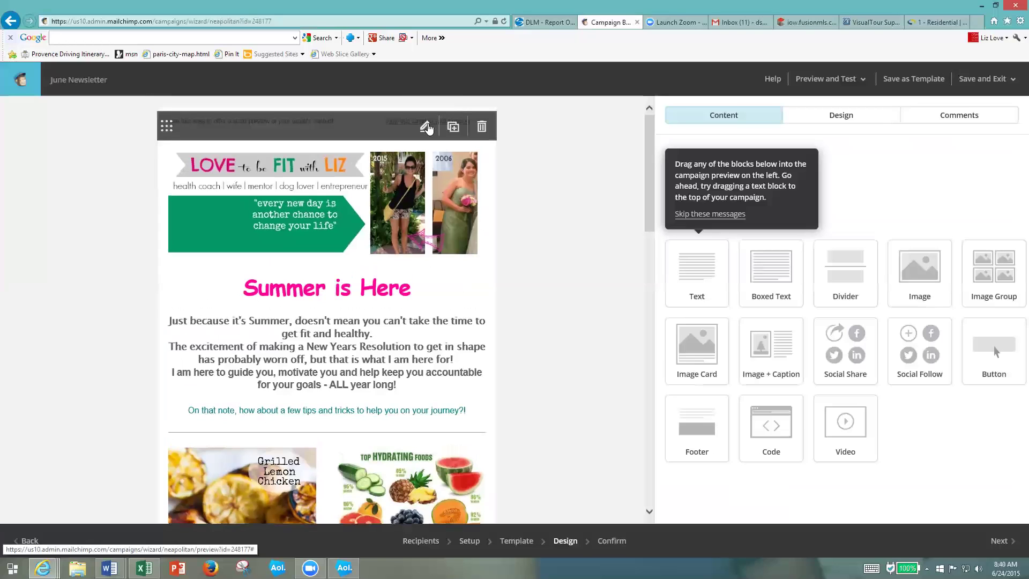
- Change the preheader text to 'LOVE to be FIT with LIZ June Newsletter', save, and continue to Confirm
left_click(427, 127)
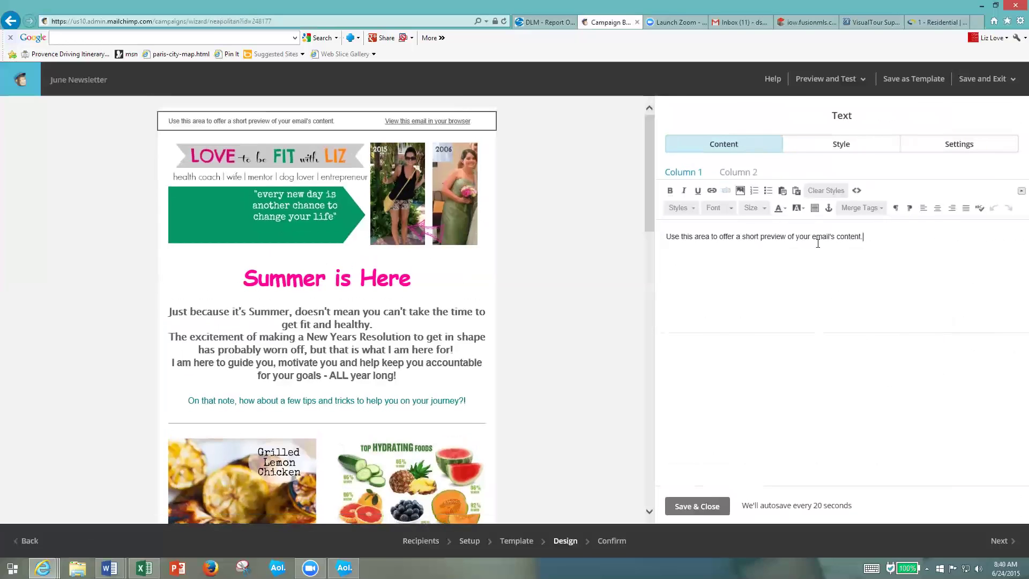
left_click_drag(865, 237, 635, 240)
type("LOVe to ")
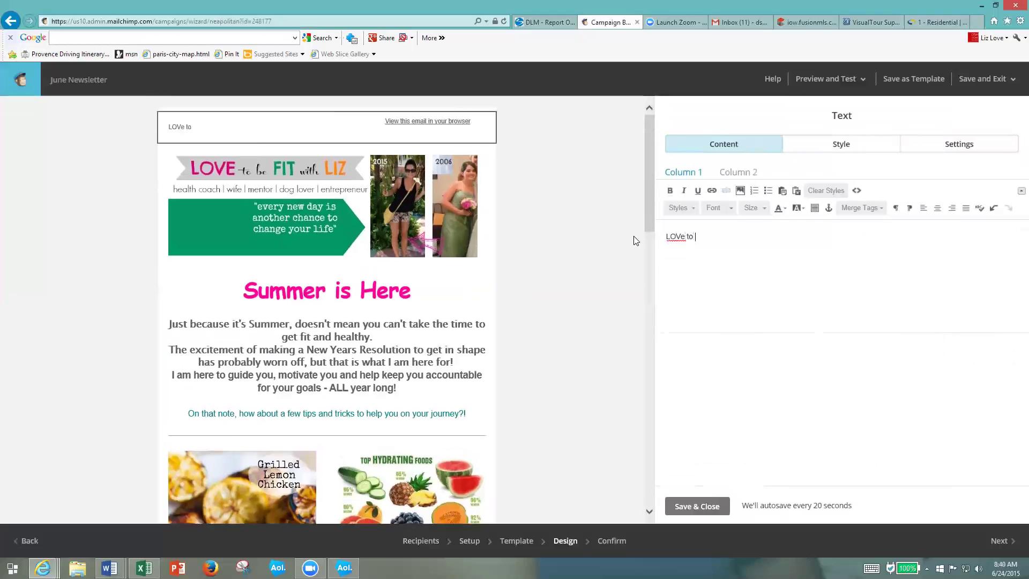
type("be FIT with LIZ")
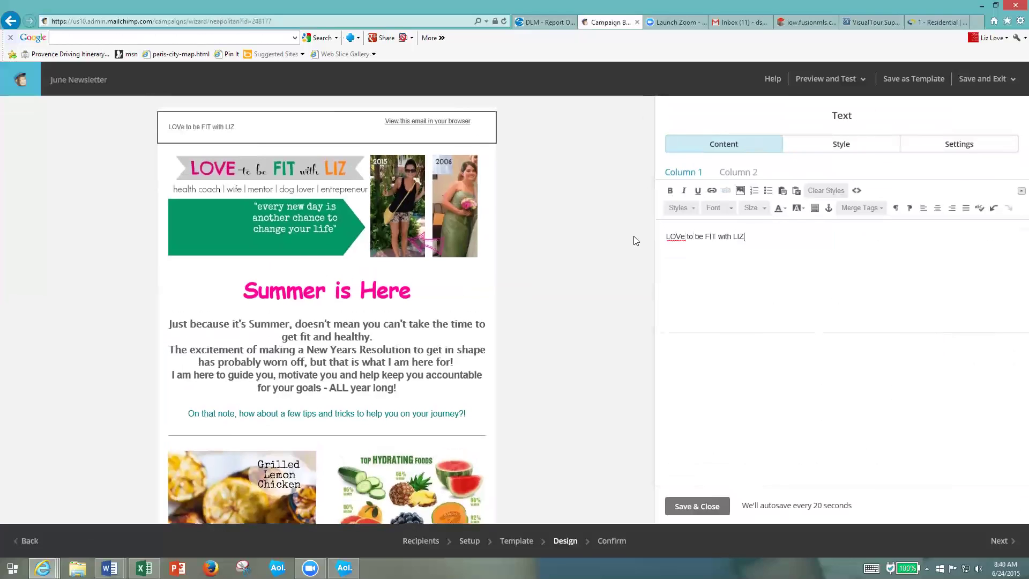
type(" June NEwsletter")
left_click(774, 237)
key("BackSpace")
type("e")
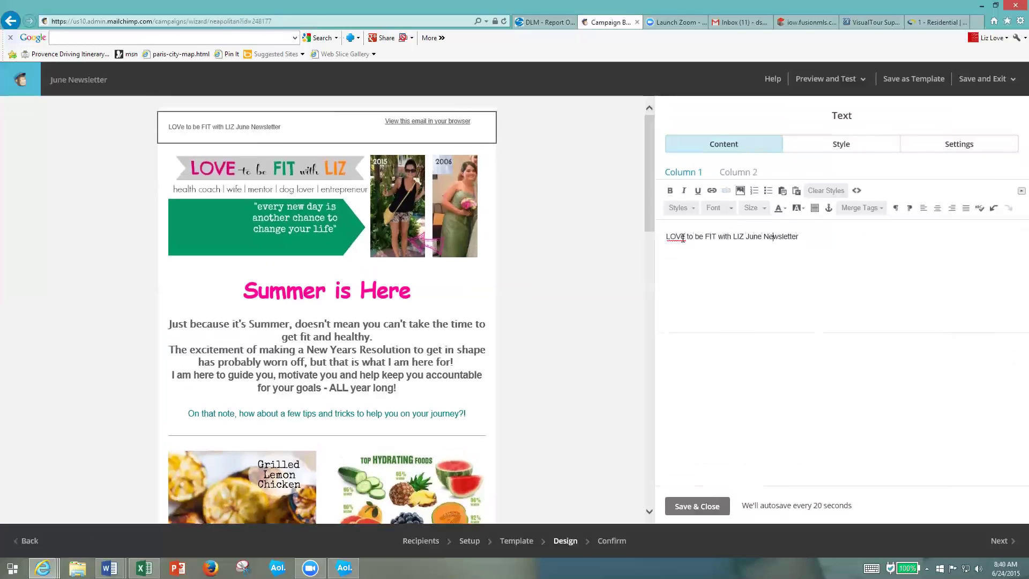
left_click(682, 238)
key("BackSpace")
type("E")
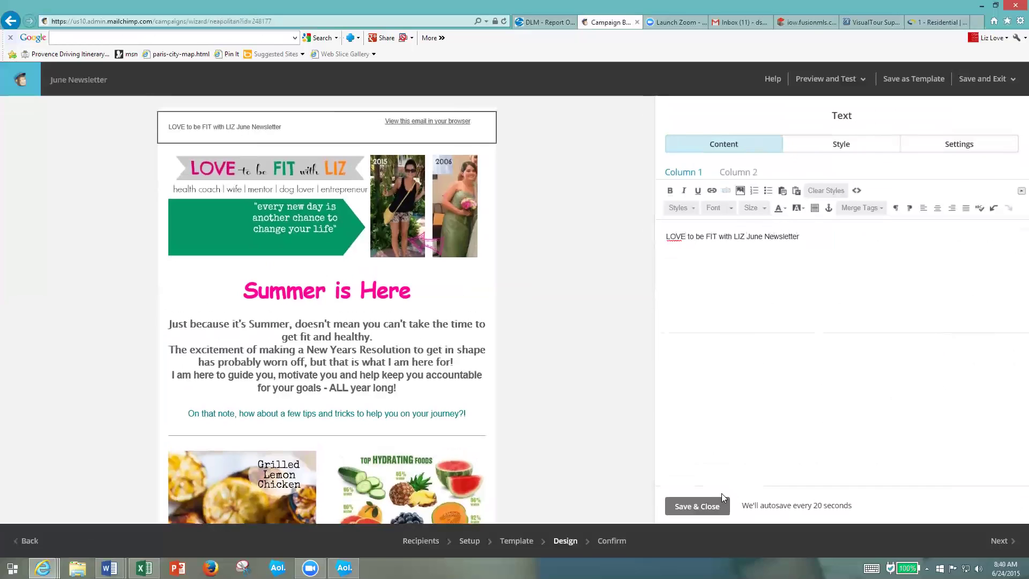
left_click(699, 506)
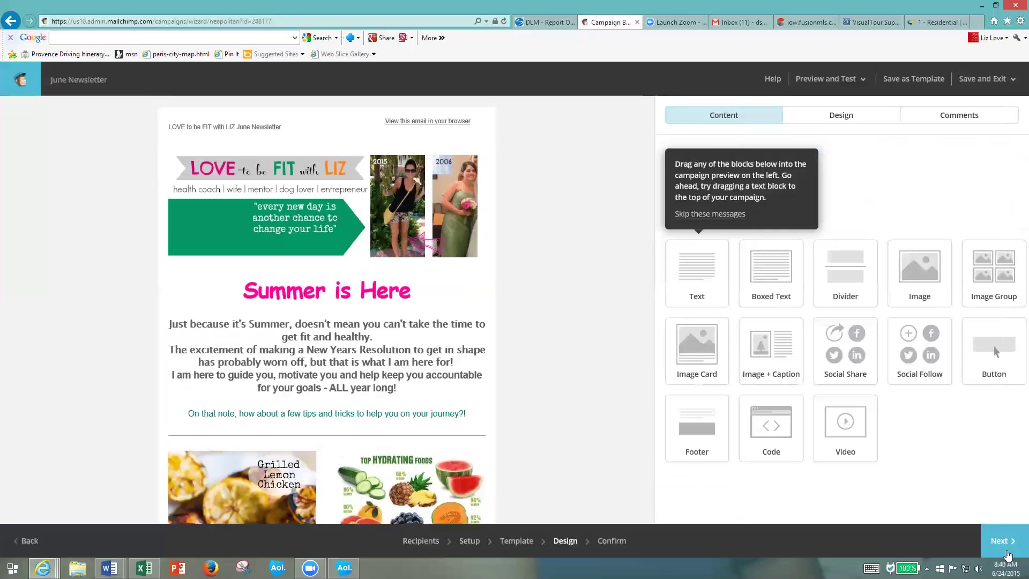
left_click(1007, 555)
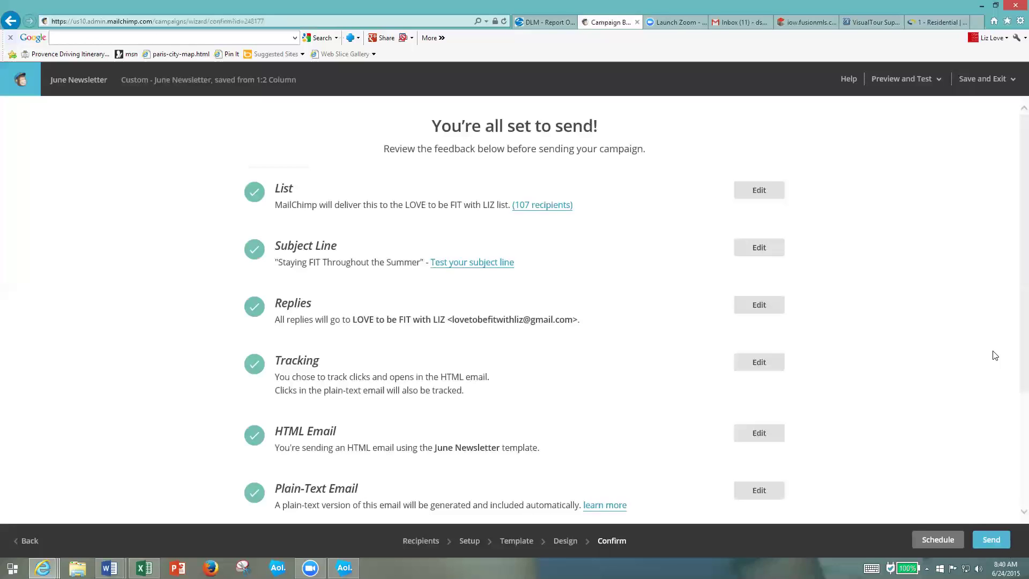
- Send the June Newsletter campaign now to the 107 subscribers
scroll(867, 168, "down", 3)
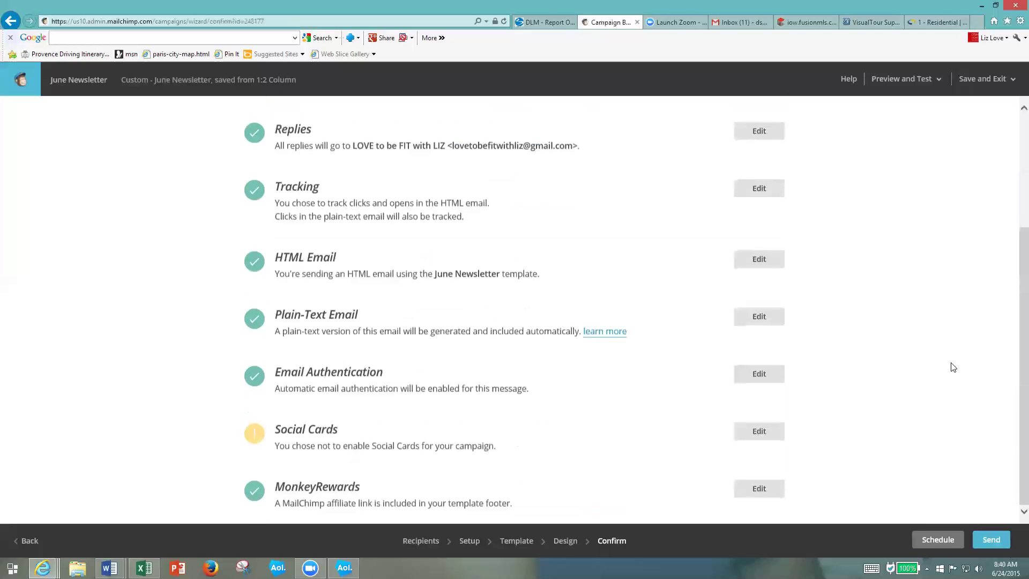
left_click(993, 540)
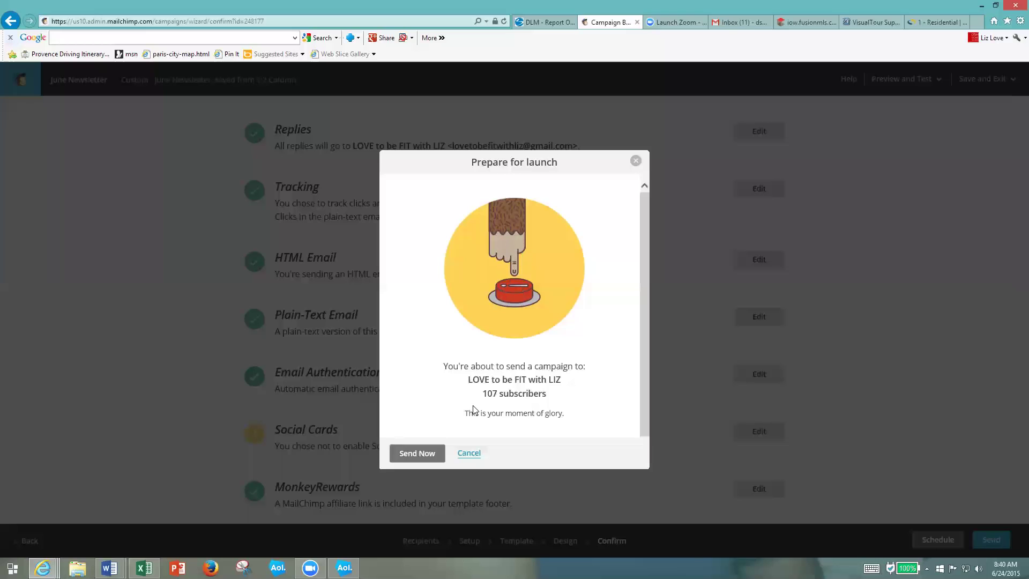
left_click(426, 456)
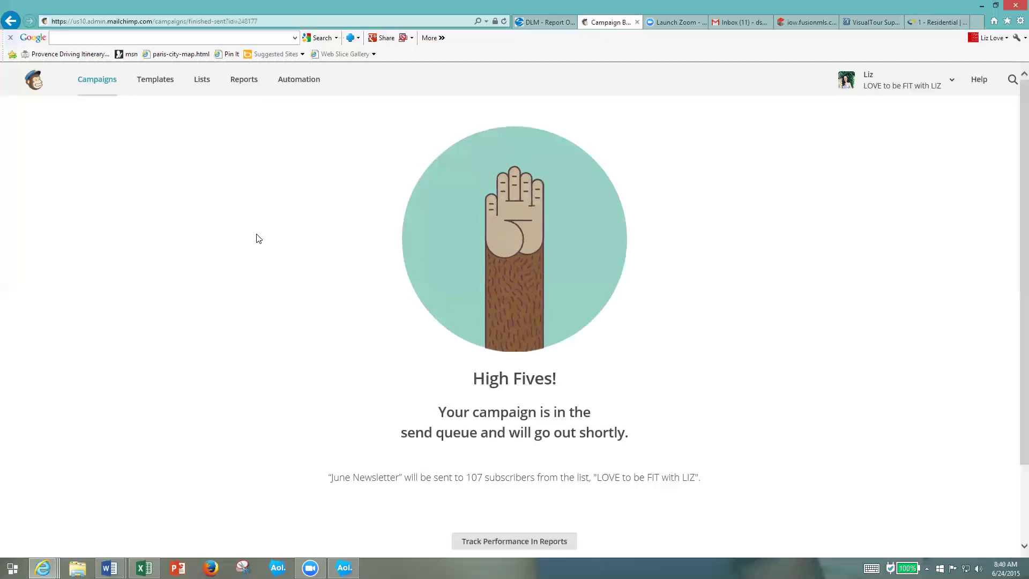
- Scroll the High Fives confirmation to view the Track Performance options and share link
scroll(279, 370, "down", 2)
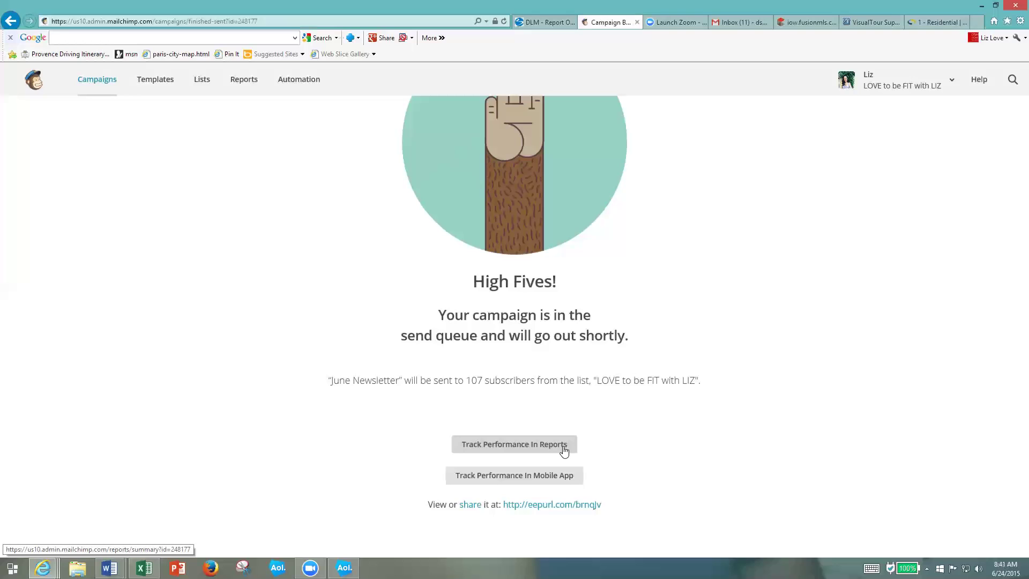
scroll(768, 447, "up", 1)
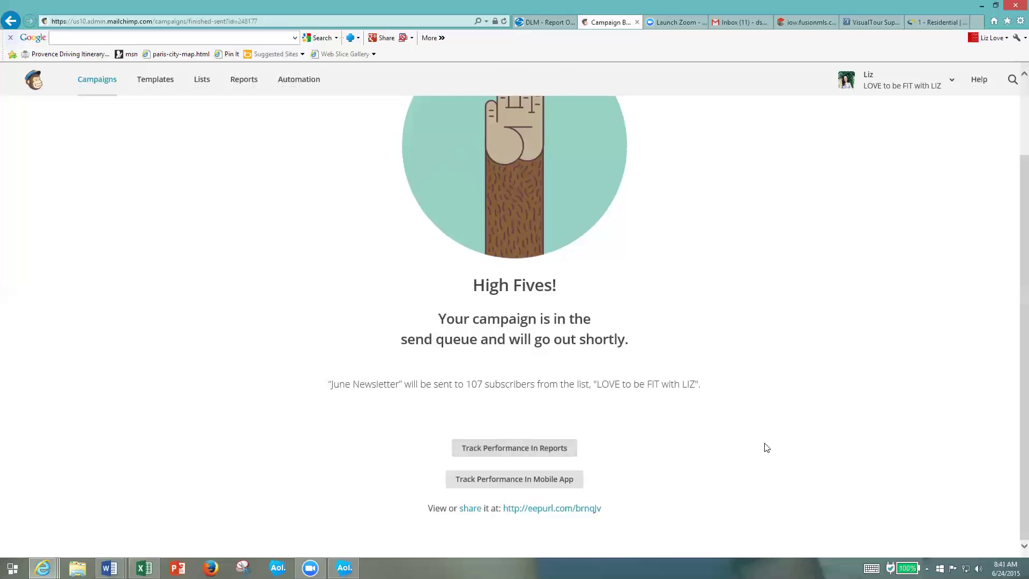